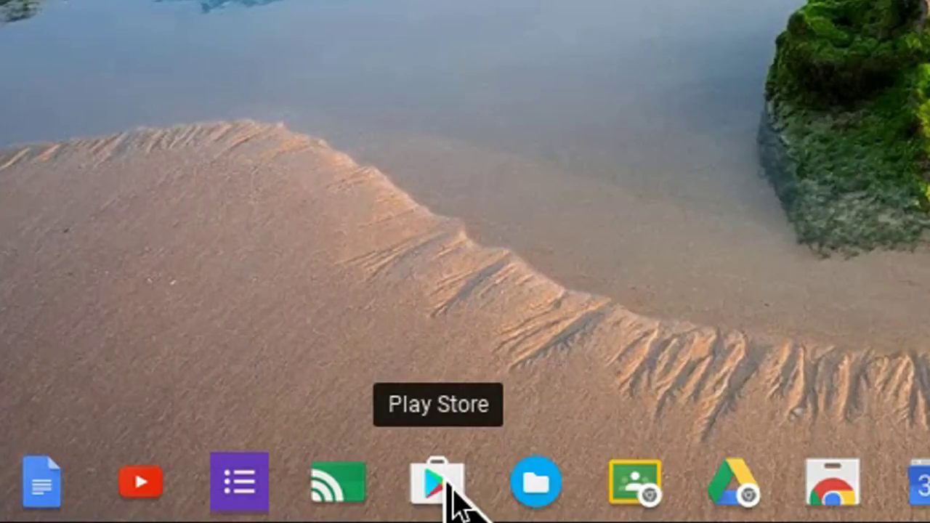
Open the Play Store and look through the range of apps offered in the Schools catalogue
left_click(450, 490)
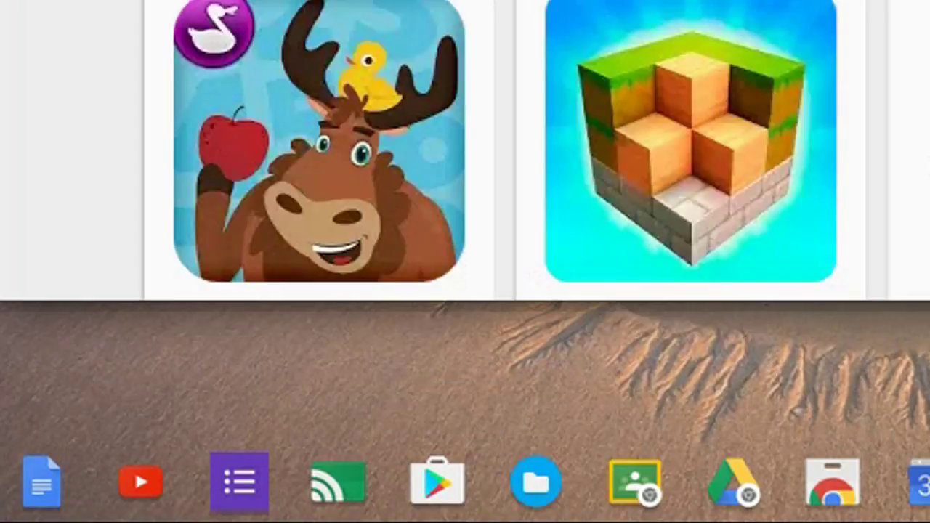
scroll(534, 151, "down", 5)
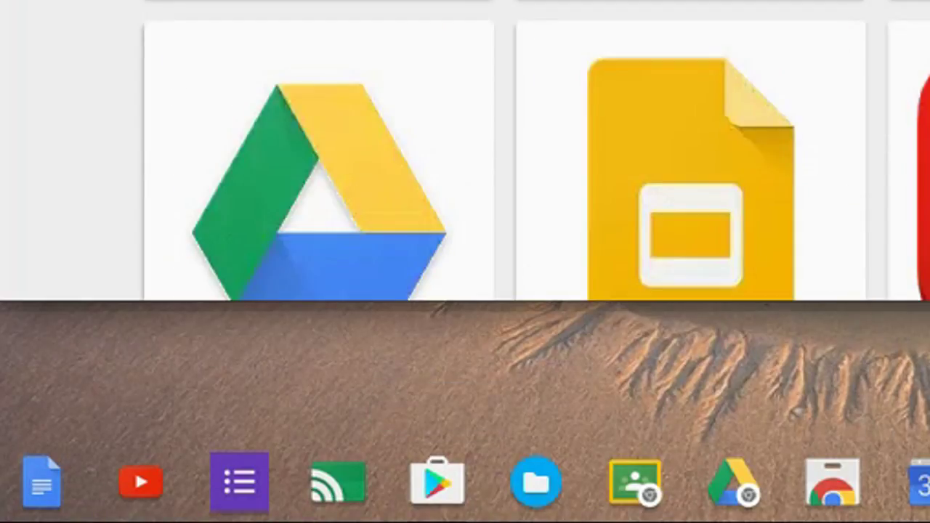
scroll(534, 151, "down", 8)
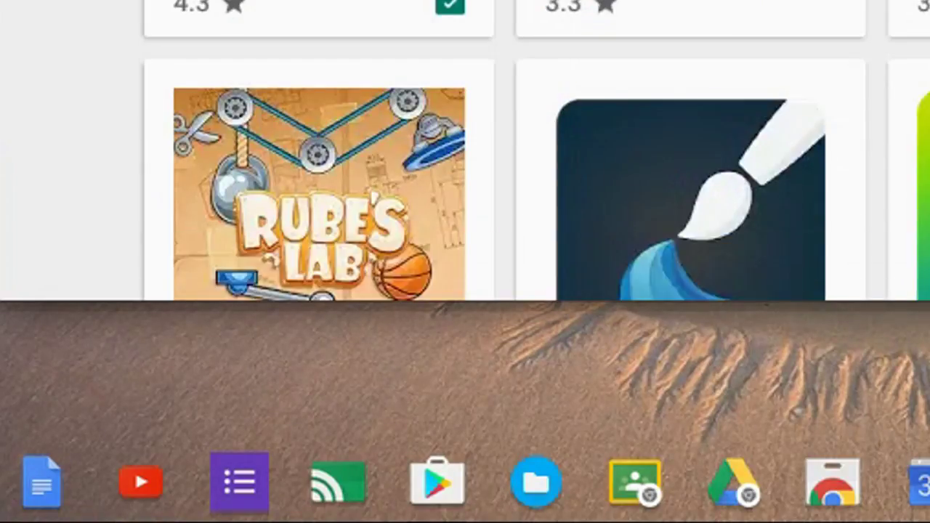
scroll(534, 151, "up", 10)
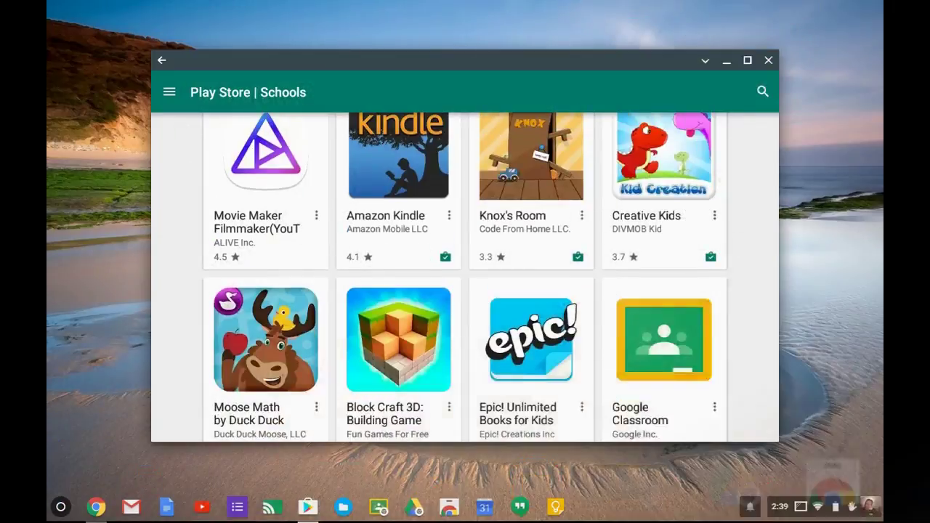
scroll(465, 276, "up", 1)
scroll(465, 276, "down", 5)
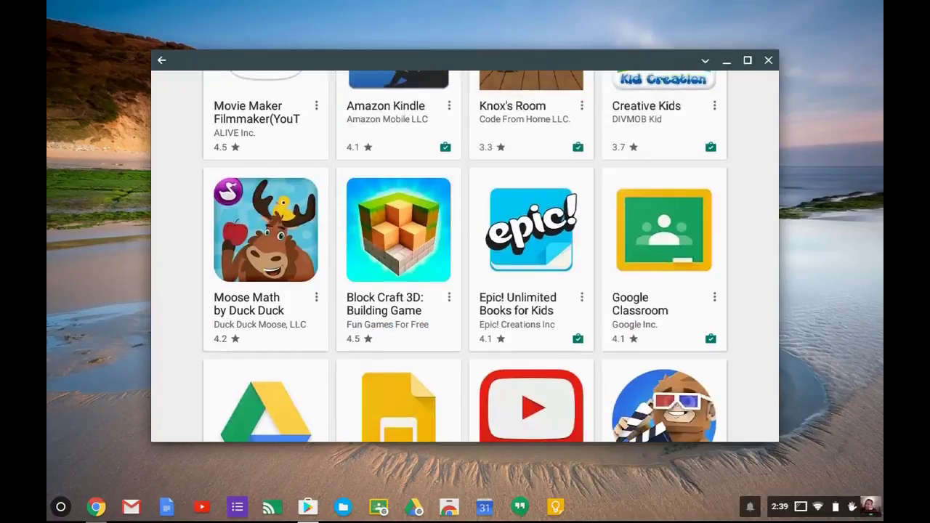
scroll(465, 276, "down", 1)
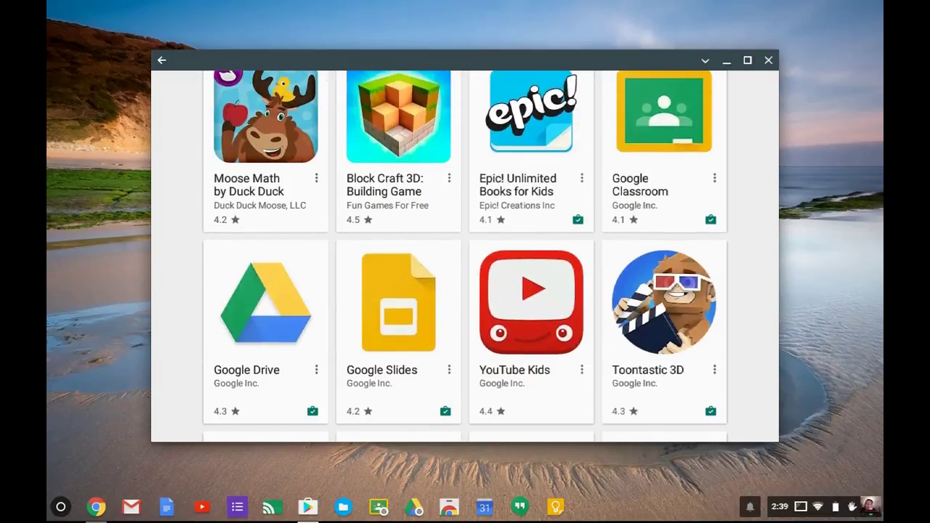
scroll(465, 276, "up", 1)
scroll(465, 276, "down", 1)
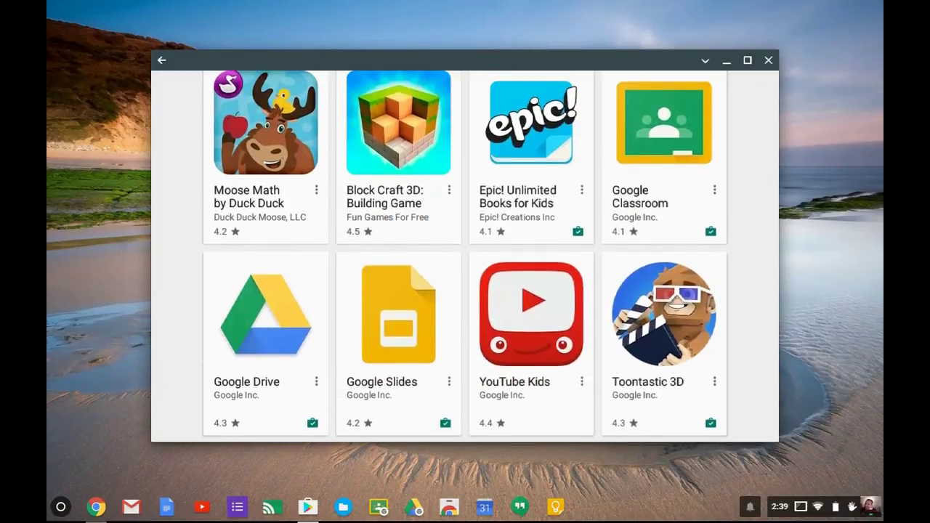
scroll(465, 276, "down", 2)
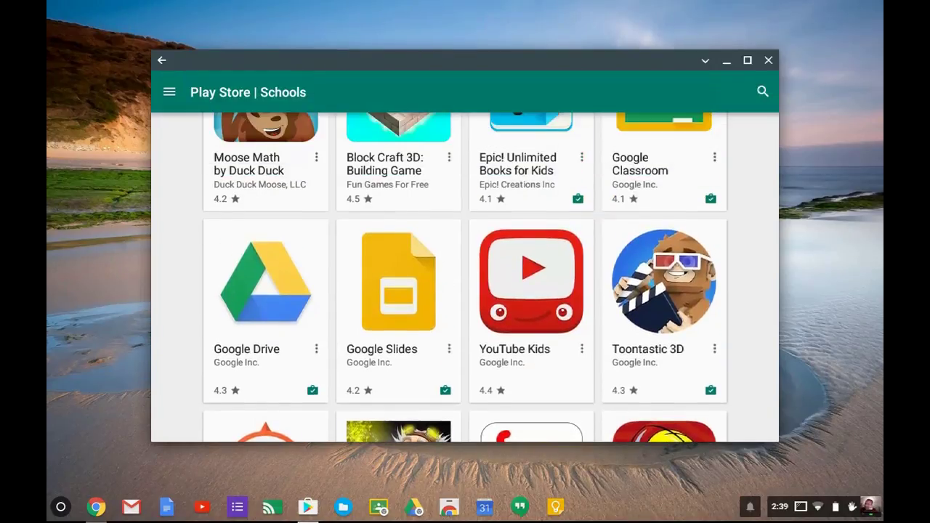
scroll(464, 276, "up", 3)
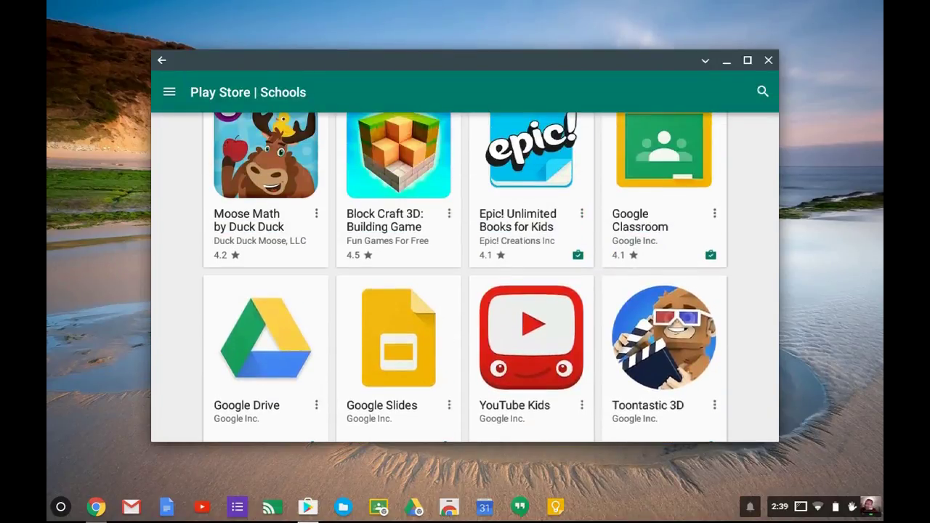
scroll(465, 276, "down", 3)
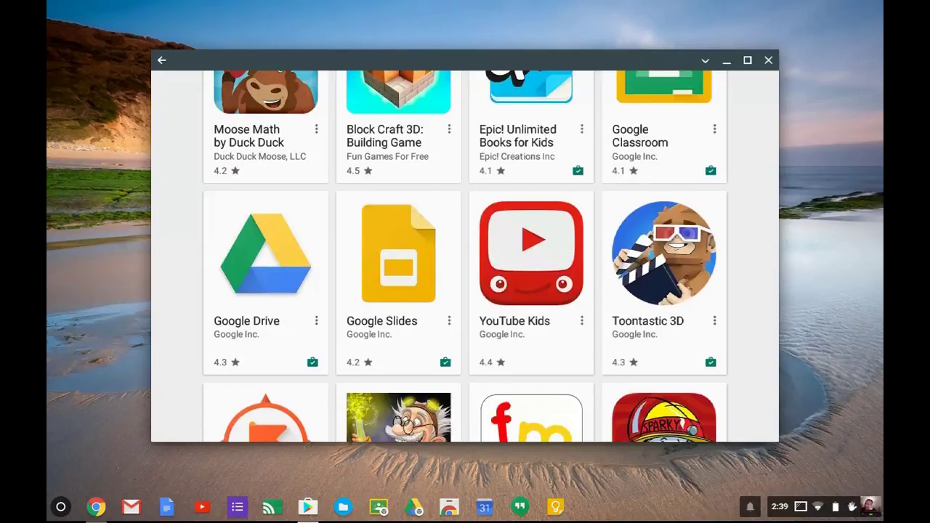
scroll(465, 276, "up", 2)
scroll(465, 276, "down", 3)
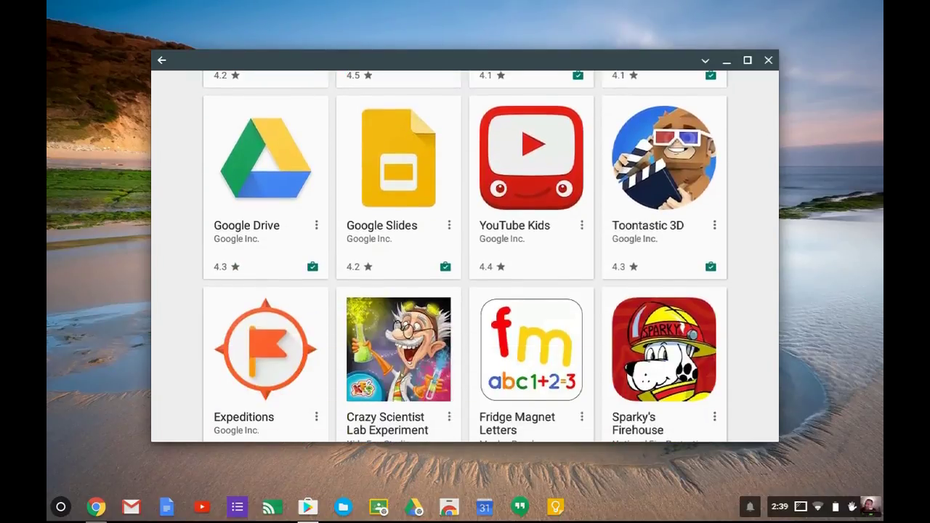
scroll(465, 276, "down", 2)
scroll(464, 276, "up", 5)
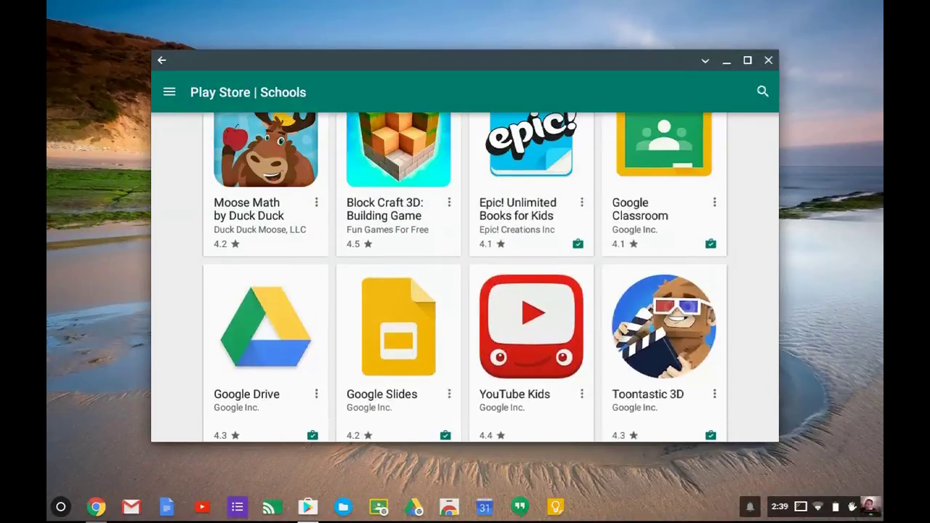
scroll(465, 276, "down", 1)
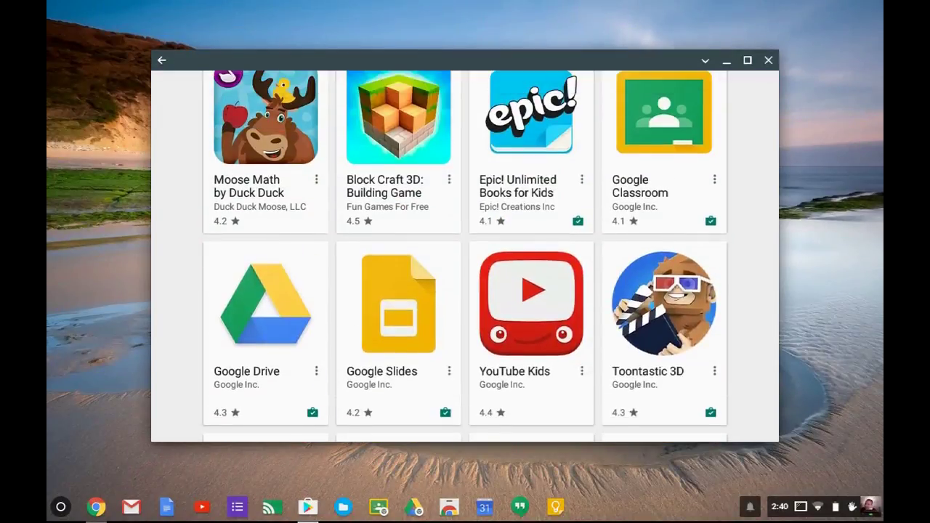
scroll(465, 276, "up", 5)
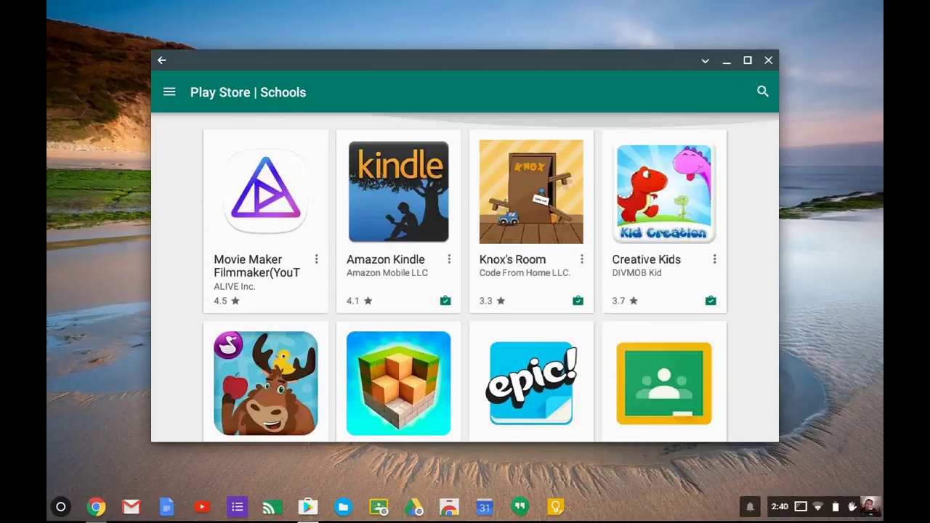
scroll(465, 276, "down", 4)
scroll(464, 276, "down", 10)
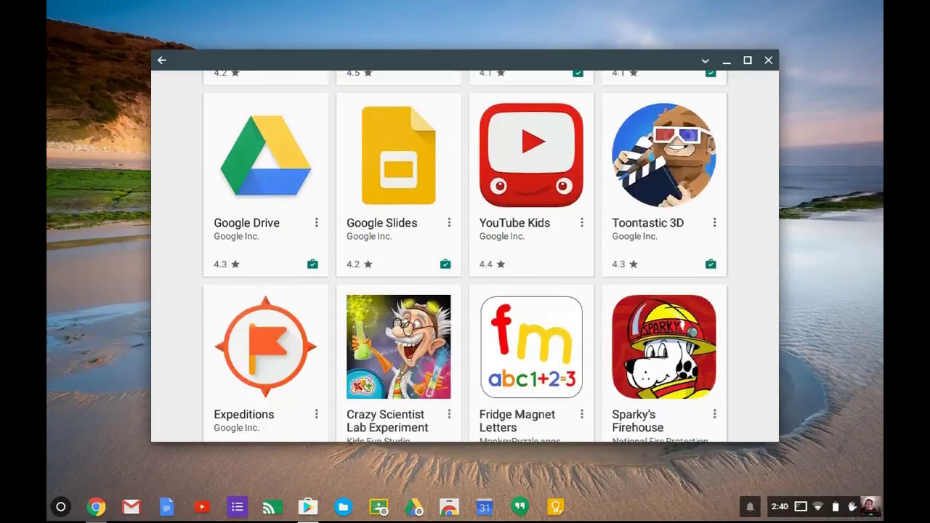
scroll(465, 276, "down", 7)
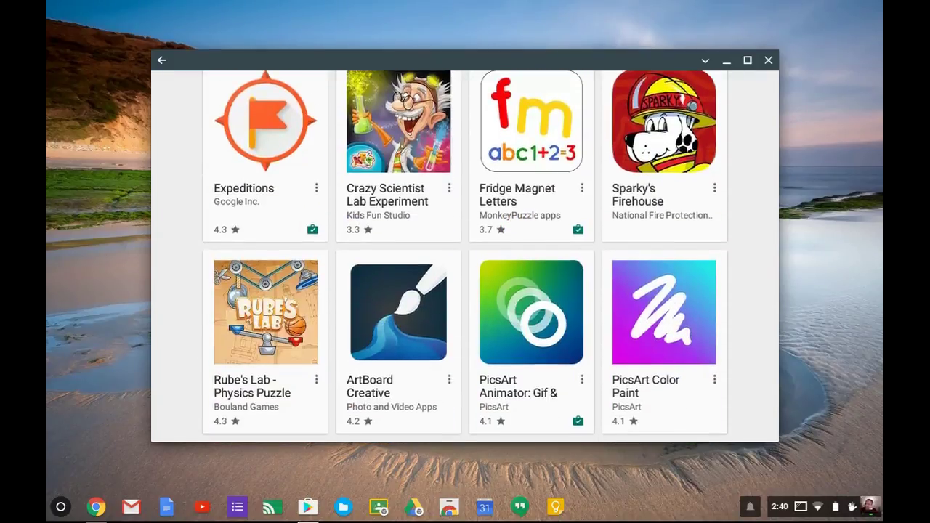
scroll(465, 276, "up", 6)
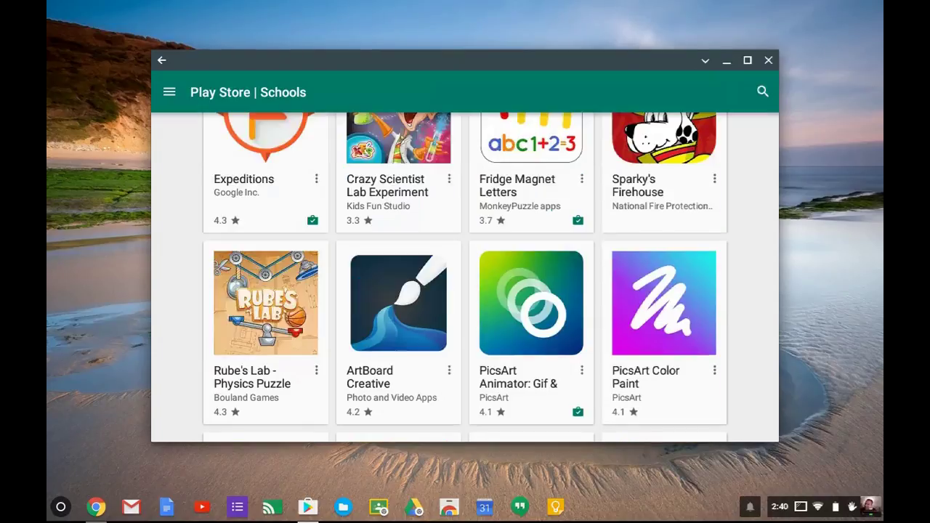
scroll(465, 276, "up", 6)
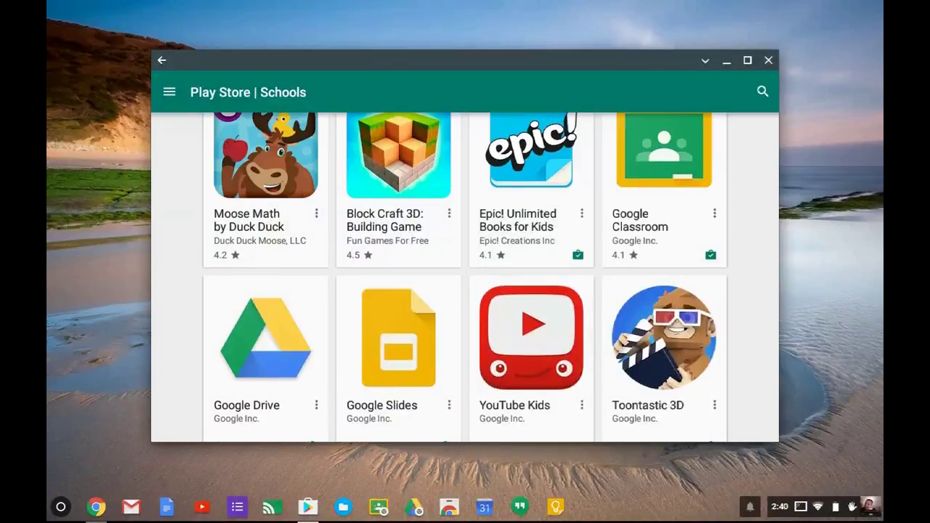
scroll(464, 276, "down", 2)
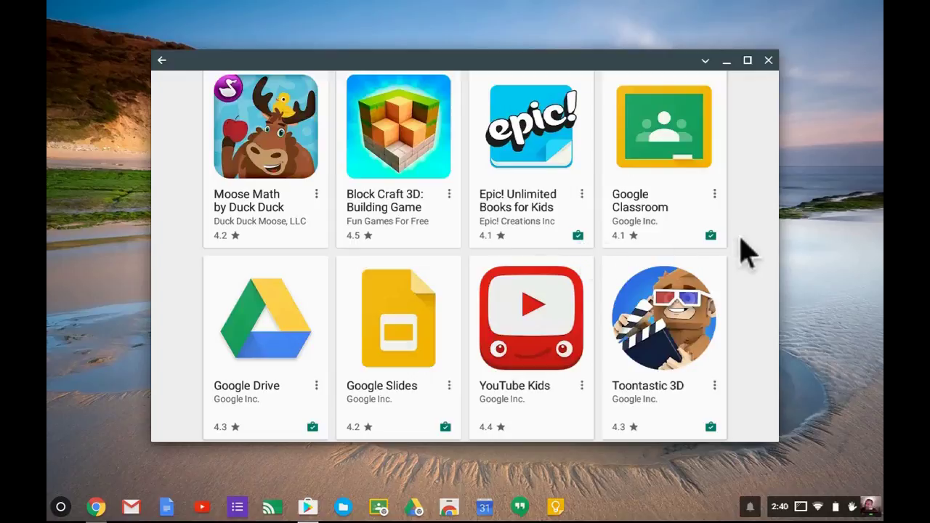
Find ArtBoard Creative Drawing among the school apps and install it
scroll(465, 254, "down", 5)
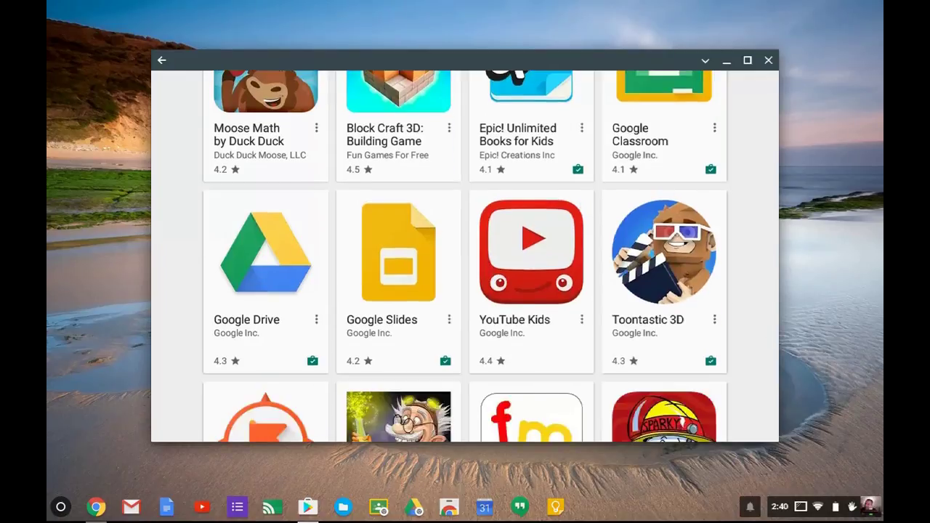
scroll(465, 254, "down", 2)
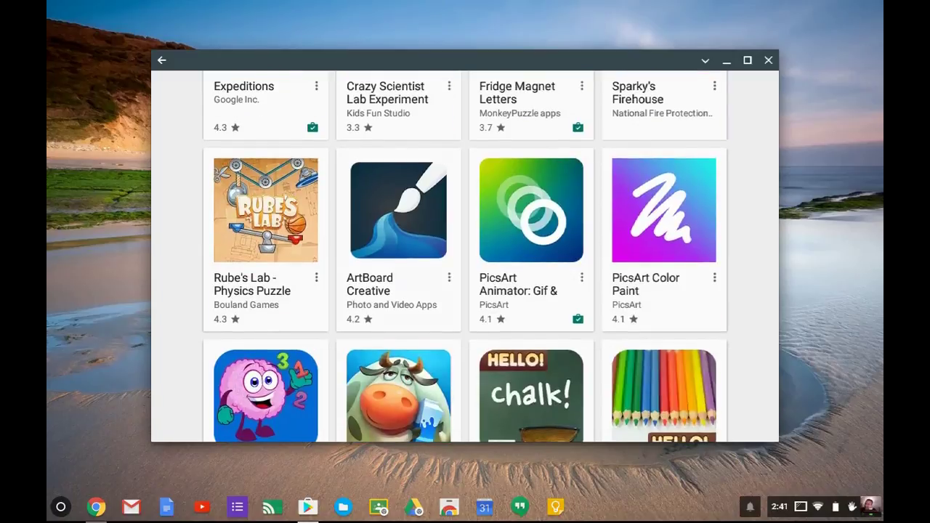
left_click(398, 218)
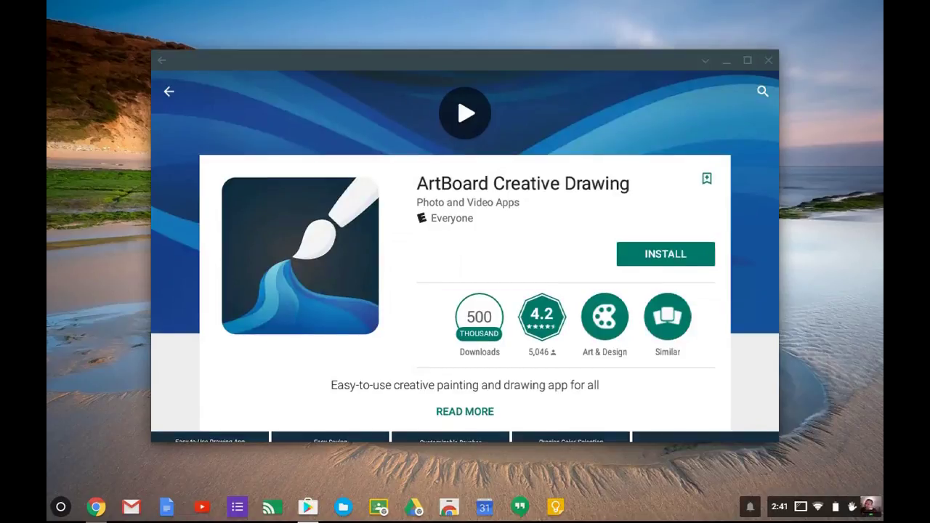
left_click(675, 256)
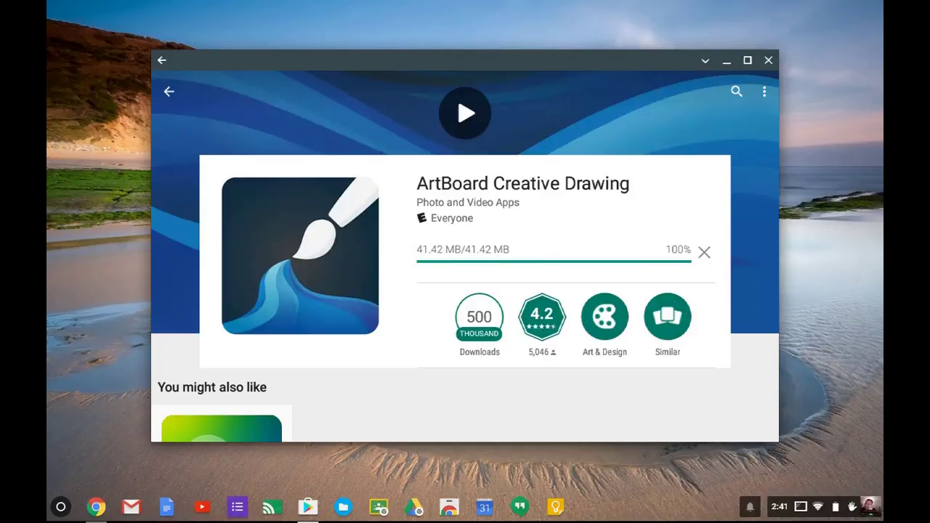
Check for ArtBoard in the launcher's full app list, and close the Play Store window
key("super")
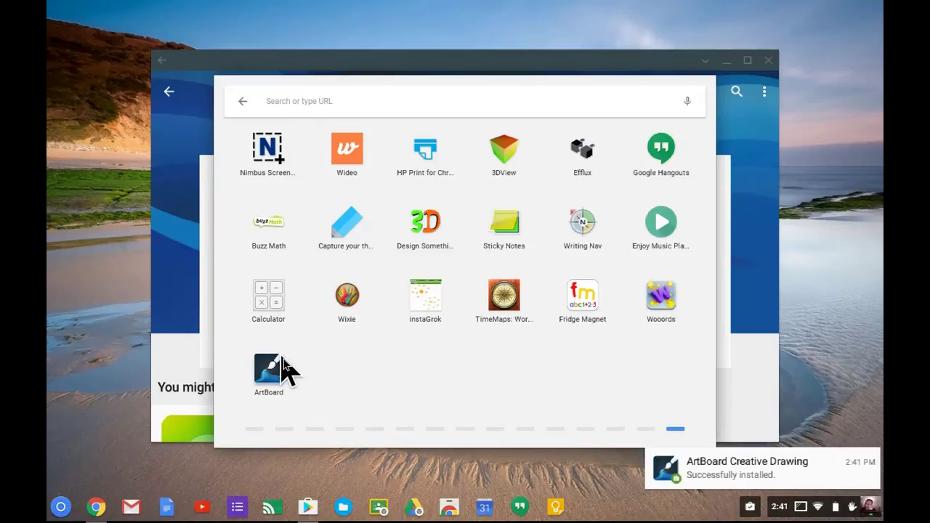
left_click(723, 415)
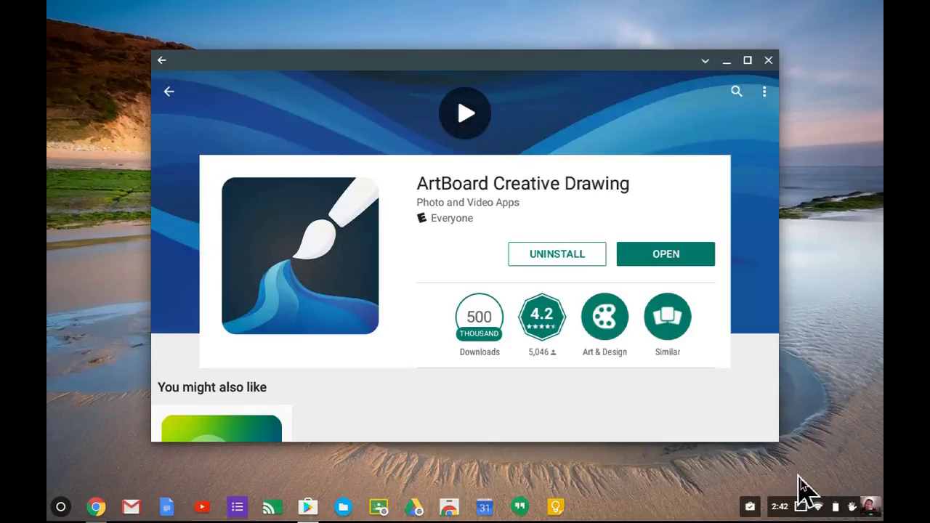
key("ctrl+w")
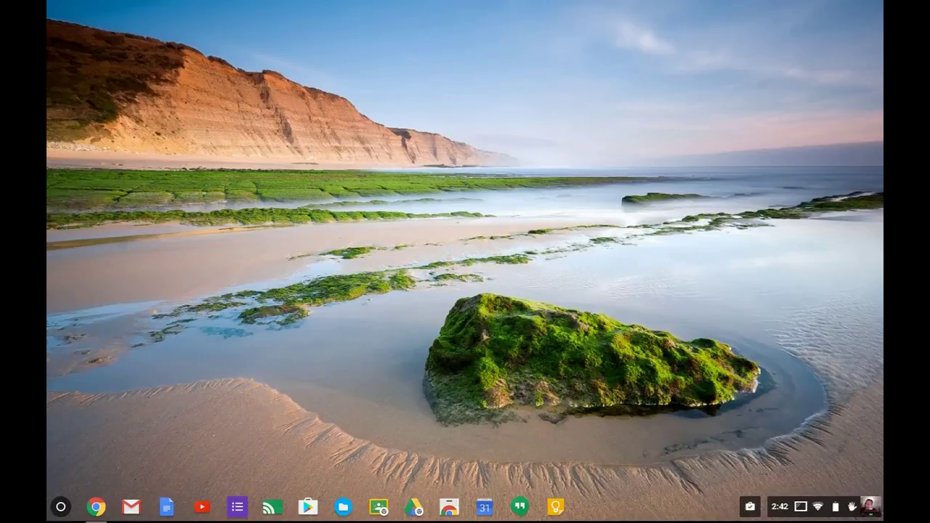
Pin Fridge Magnet from the launcher's full app list to the end of the shelf and dismiss the launcher
key("super")
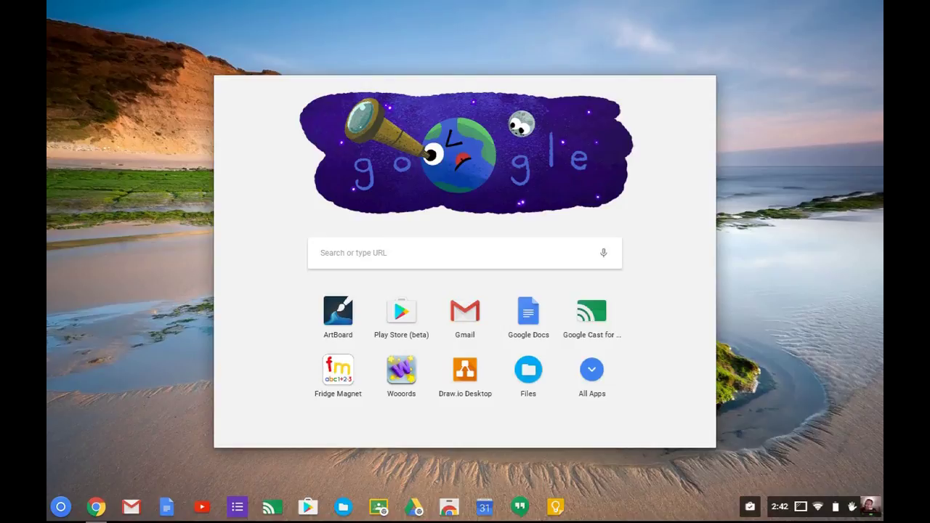
left_click(592, 370)
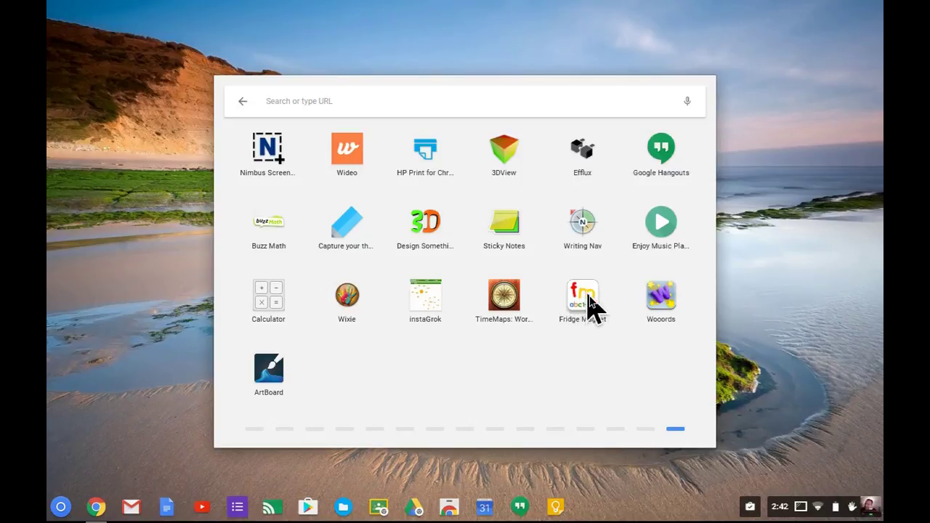
left_click_drag(592, 305, 591, 506)
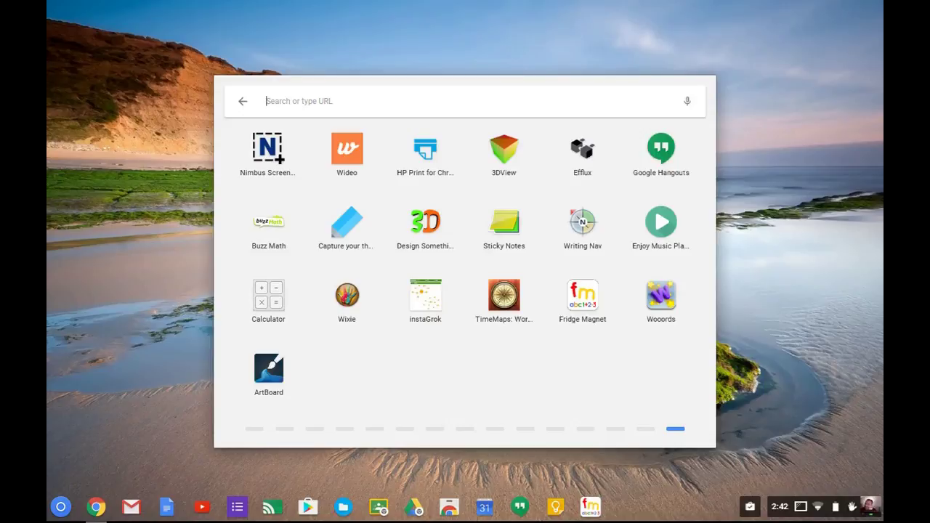
key("Escape")
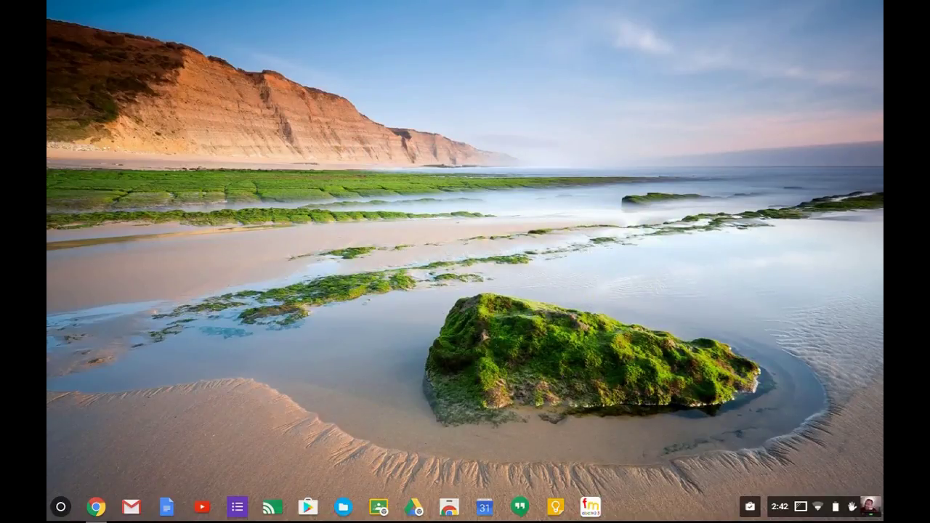
Reopen the Play Store and display the installed apps under My school apps
left_click(308, 507)
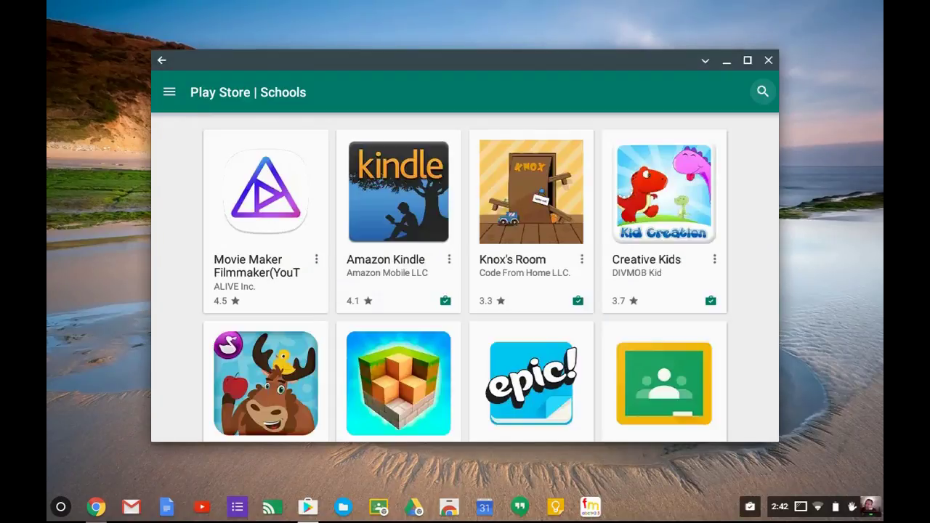
scroll(465, 276, "down", 2)
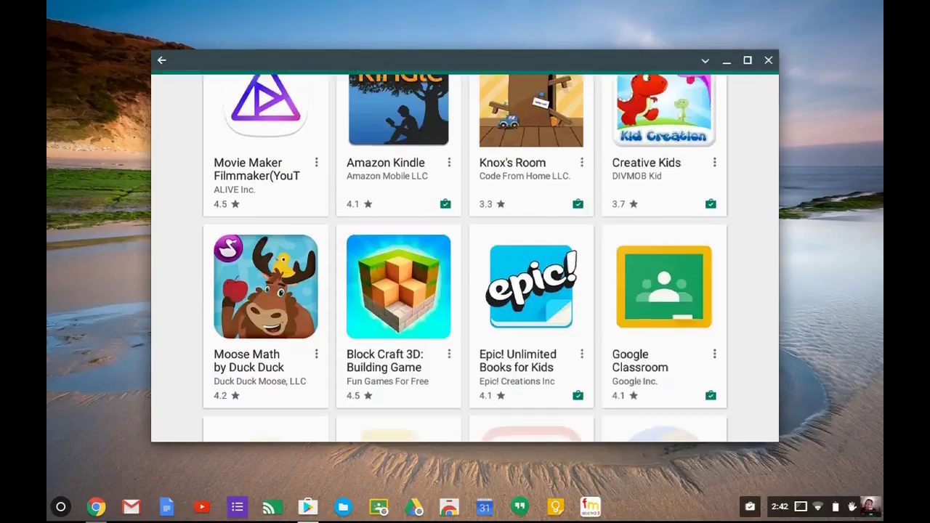
scroll(464, 276, "up", 2)
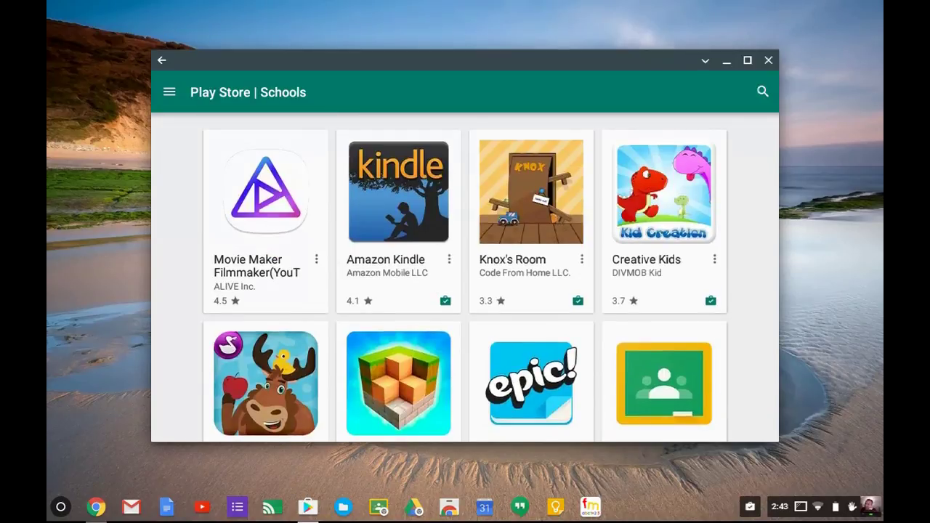
left_click(169, 92)
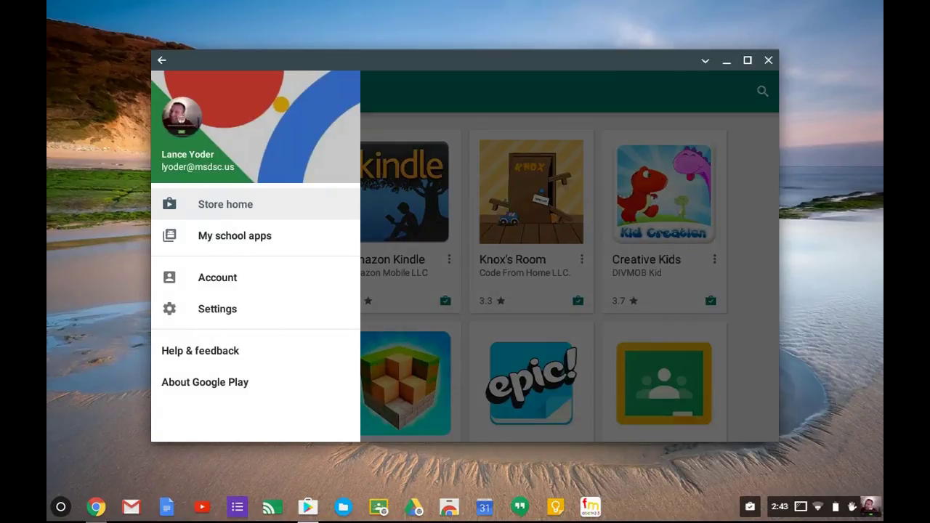
left_click(235, 236)
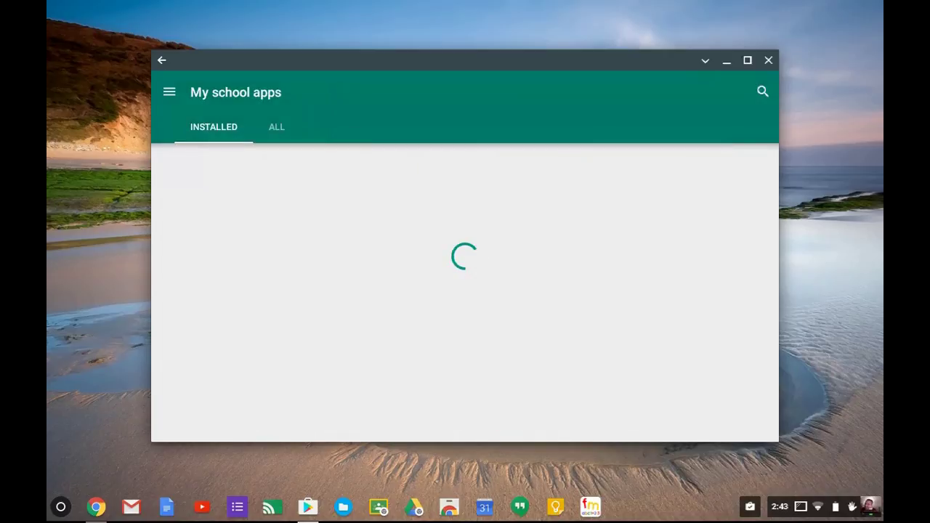
Find ArtBoard Creative Drawing among the installed school apps and launch it from its store page
scroll(465, 290, "down", 10)
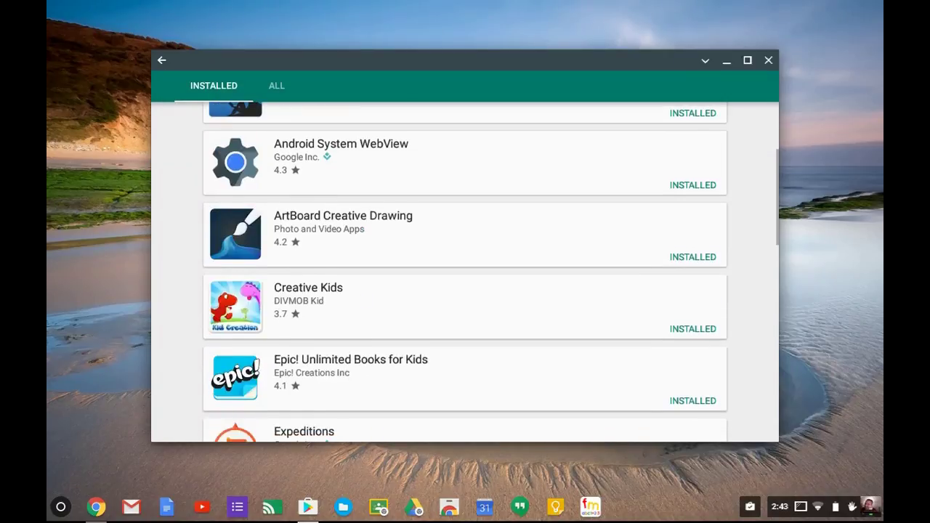
scroll(465, 290, "down", 3)
scroll(465, 290, "up", 8)
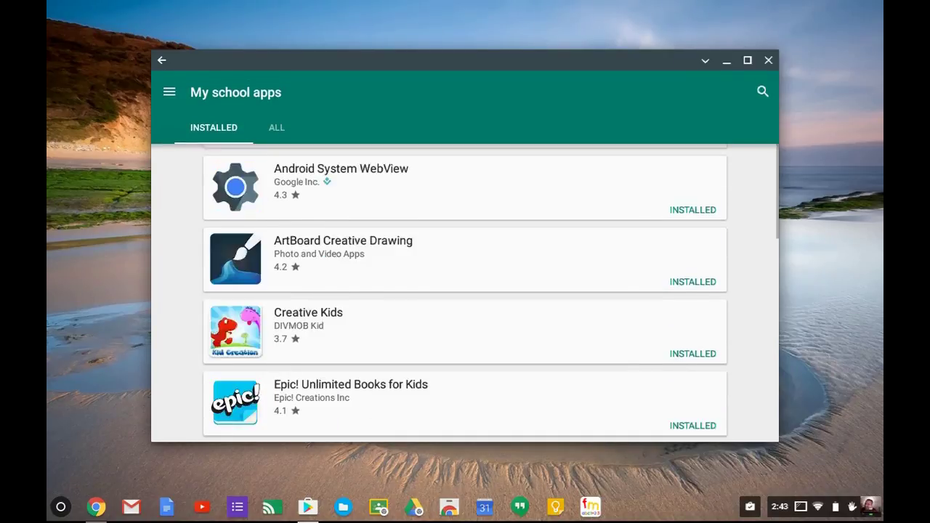
scroll(465, 290, "down", 3)
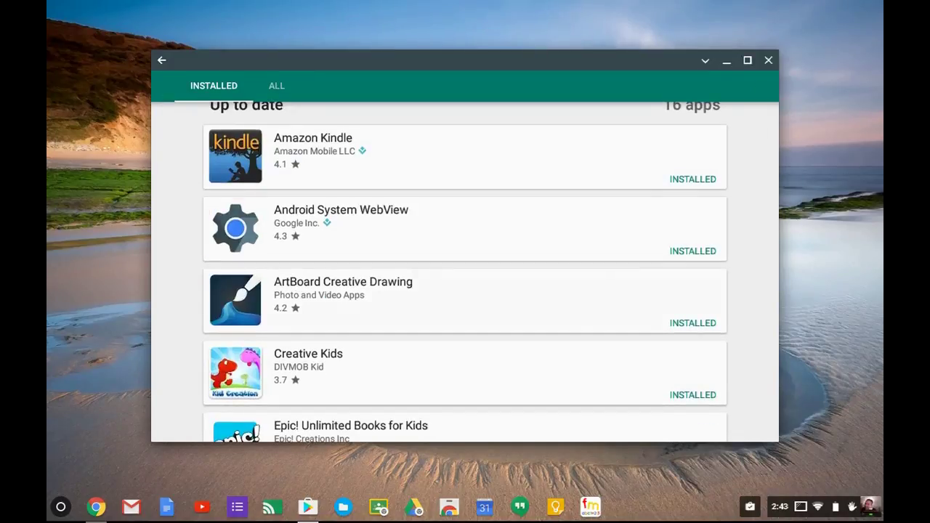
left_click(465, 301)
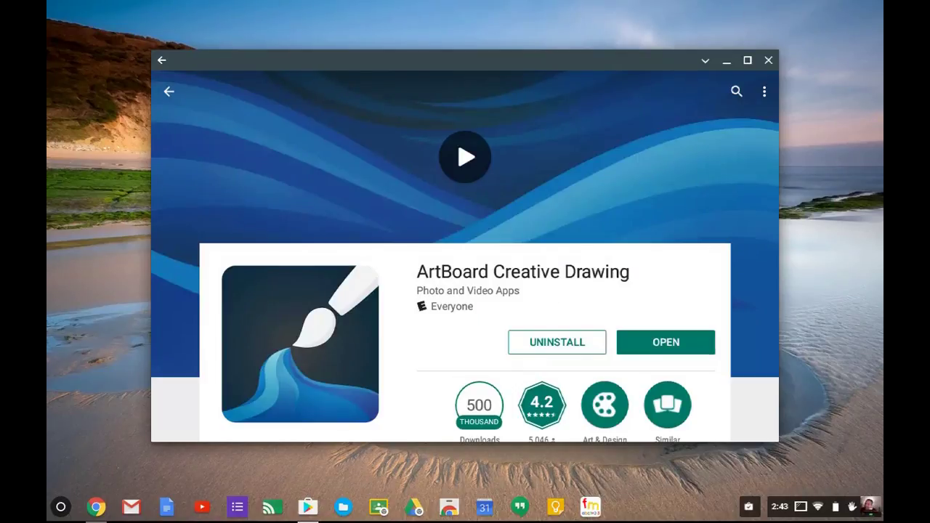
left_click(665, 343)
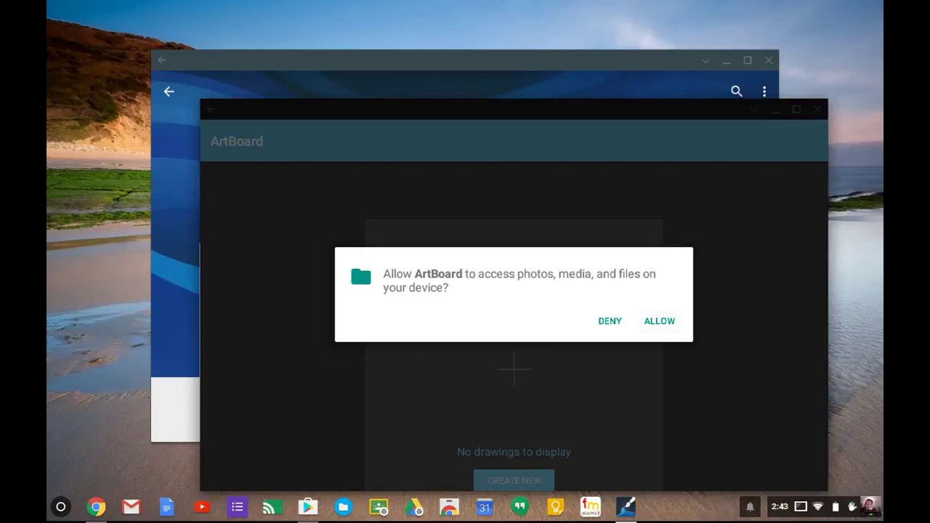
Allow ArtBoard to access photos, media and files, and create a new drawing in a maximized window
left_click(659, 320)
left_click(514, 480)
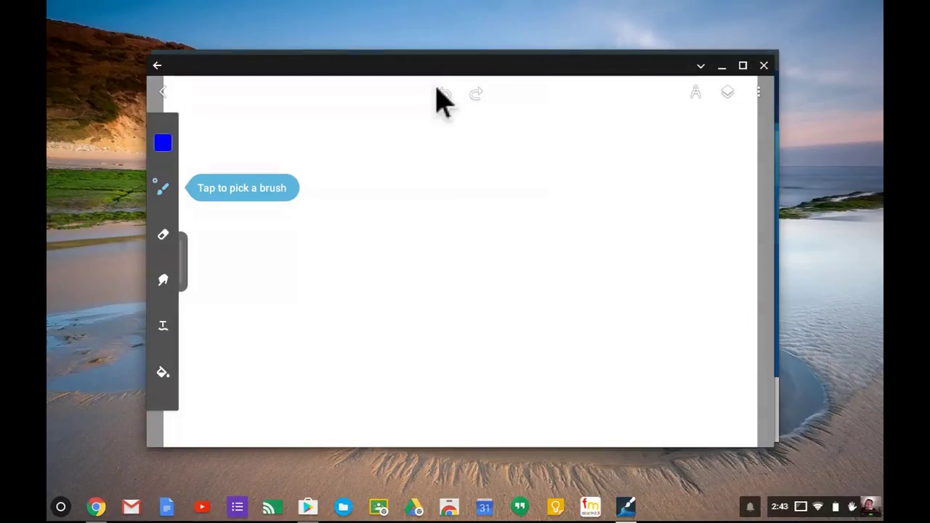
left_click(742, 67)
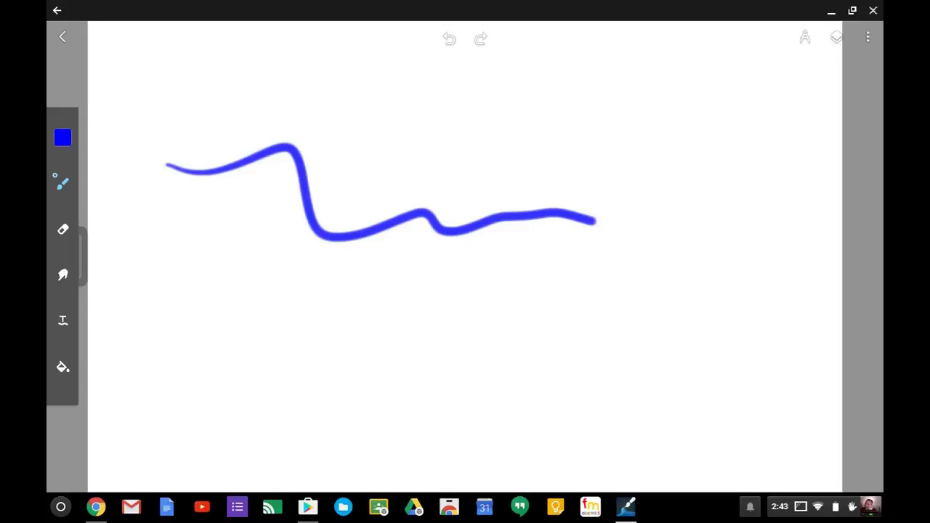
Paint a simple blue face below the wavy line, with two vertical strokes for eyes and a curved smile
left_click_drag(230, 200, 221, 320)
left_click_drag(274, 204, 273, 303)
mouse_move(178, 369)
left_mouse_down()
mouse_move(193, 385)
mouse_move(339, 338)
left_mouse_up()
With the text brush, paint "Life is beautiful" along a U-shaped curve beside the face and along a stroke across the upper canvas
left_click(63, 320)
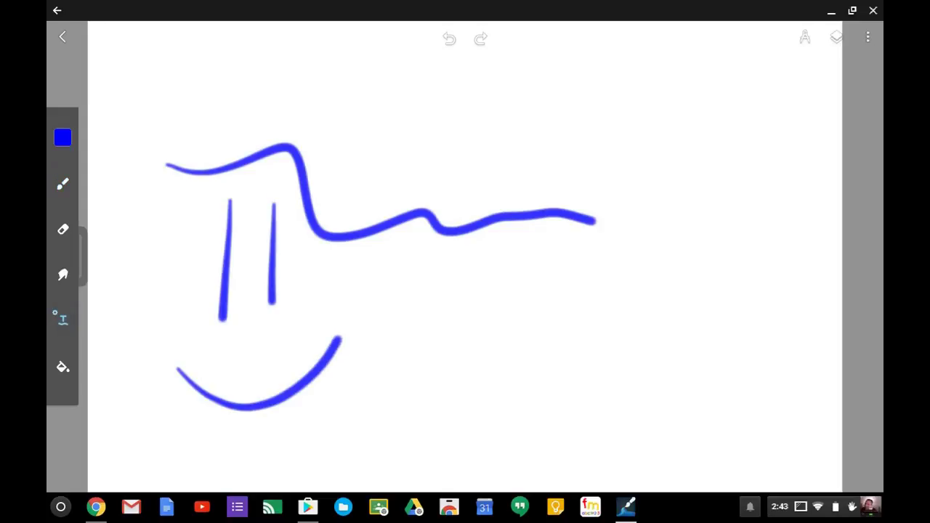
mouse_move(456, 299)
left_mouse_down()
mouse_move(590, 434)
mouse_move(693, 289)
left_mouse_up()
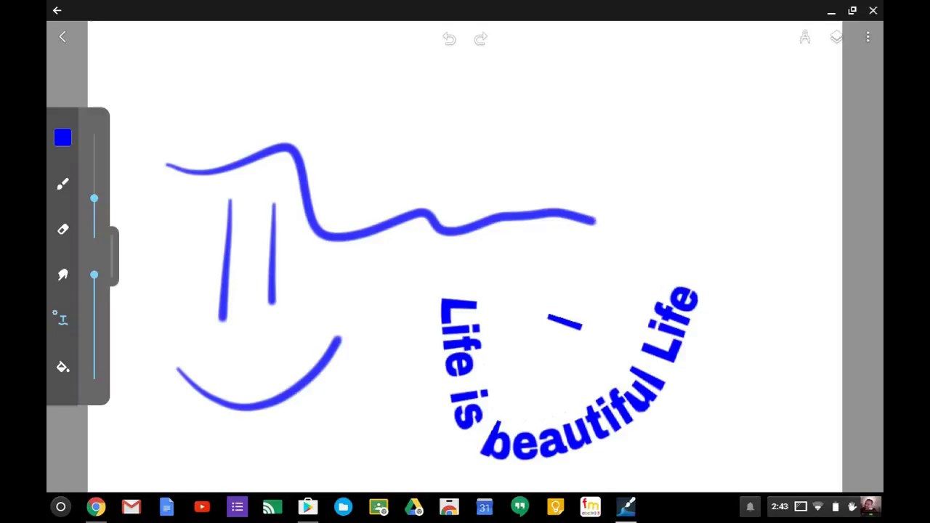
mouse_move(330, 164)
left_mouse_down()
mouse_move(498, 173)
mouse_move(614, 137)
mouse_move(724, 167)
left_mouse_up()
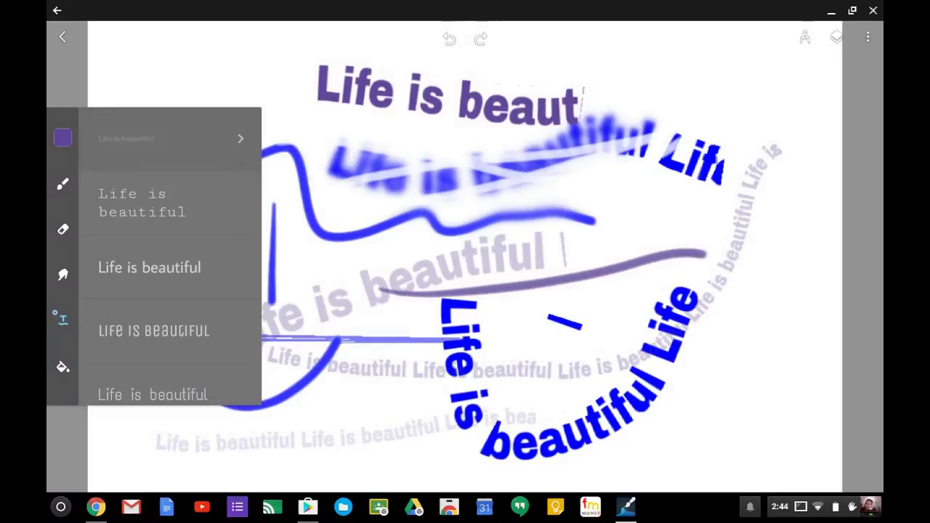
Browse the text brush styles and open the settings of the cursive handwritten "Life is beautiful" style
left_click(62, 319)
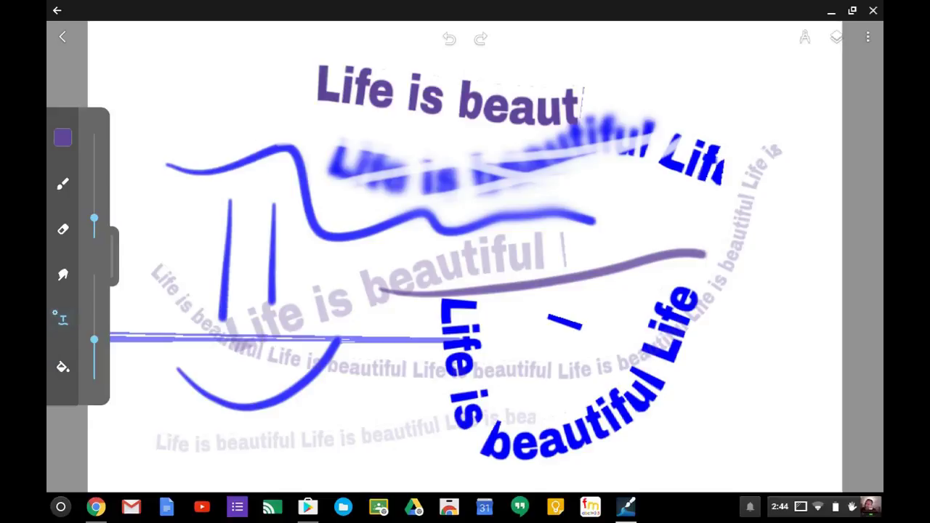
left_click(63, 319)
left_click(62, 319)
left_click(63, 320)
scroll(170, 256, "down", 3)
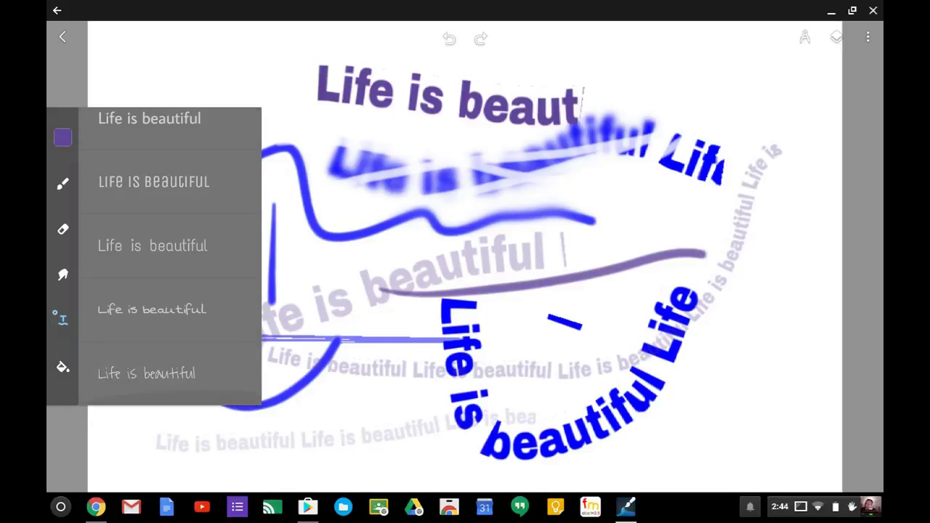
left_click(241, 311)
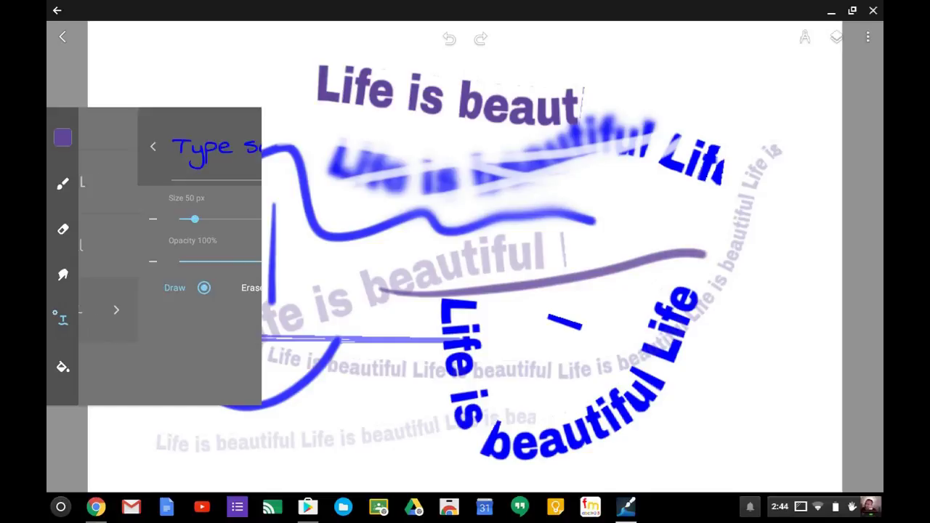
Set the brush text to "Hello!" and paint it in one long loop around the edge of the drawing
left_click(186, 147)
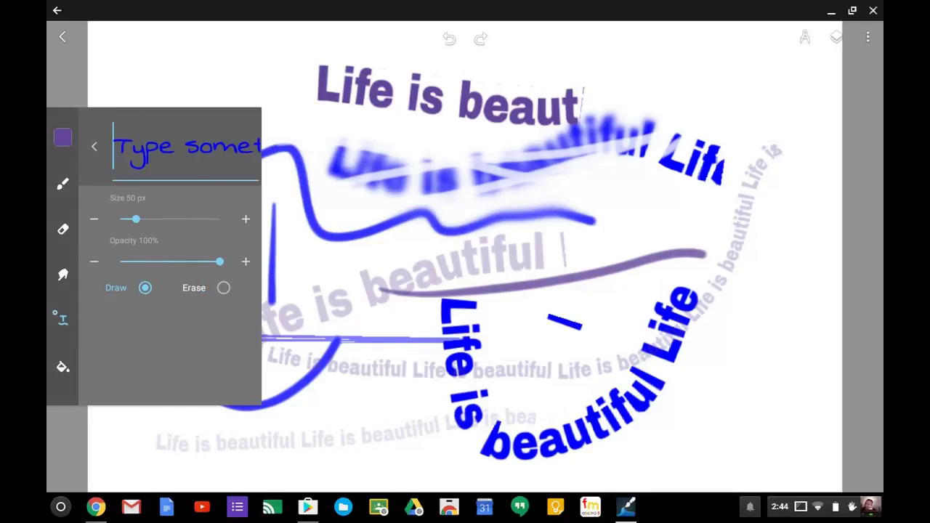
type("Hello!")
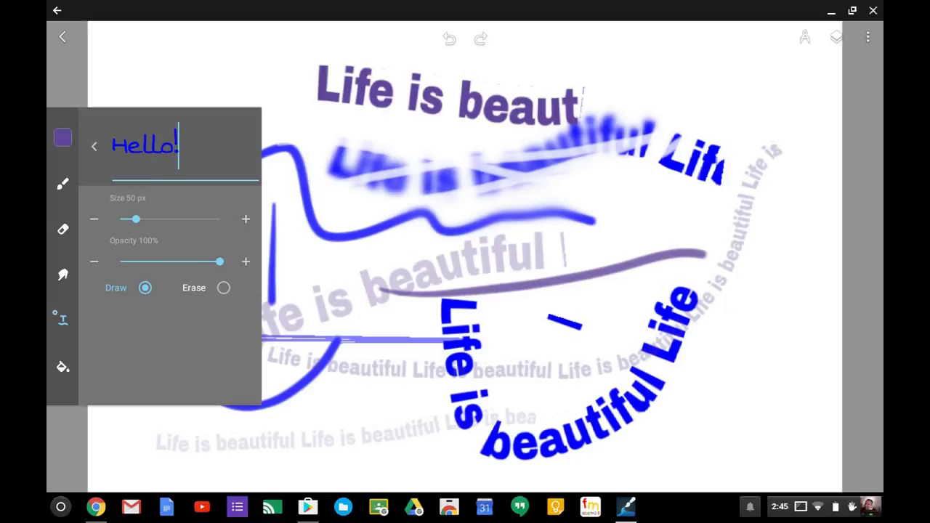
left_click(305, 109)
mouse_move(165, 122)
left_mouse_down()
mouse_move(541, 109)
mouse_move(771, 136)
mouse_move(738, 427)
mouse_move(185, 410)
left_mouse_up()
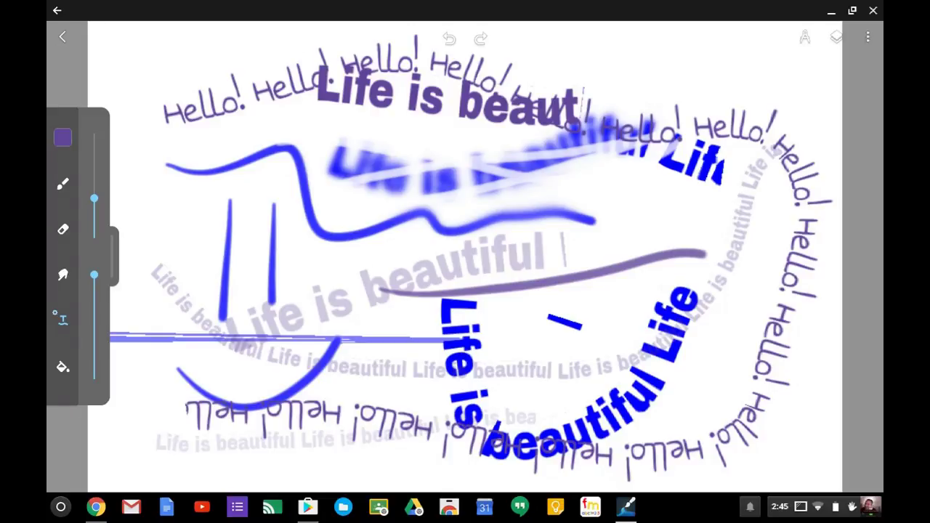
Share the drawing as an image and save it to Drive as ArtBoard Image.jpg in the Animated gifs folder
left_click(868, 36)
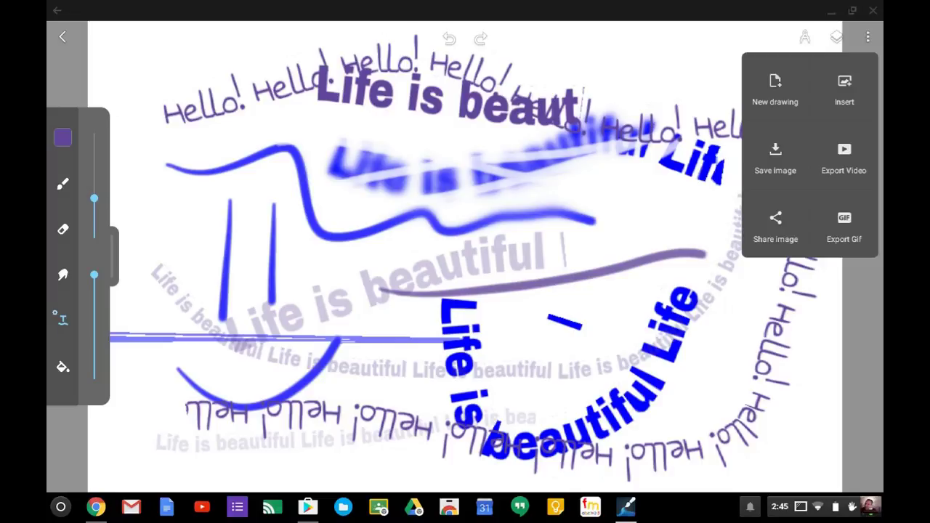
left_click(775, 225)
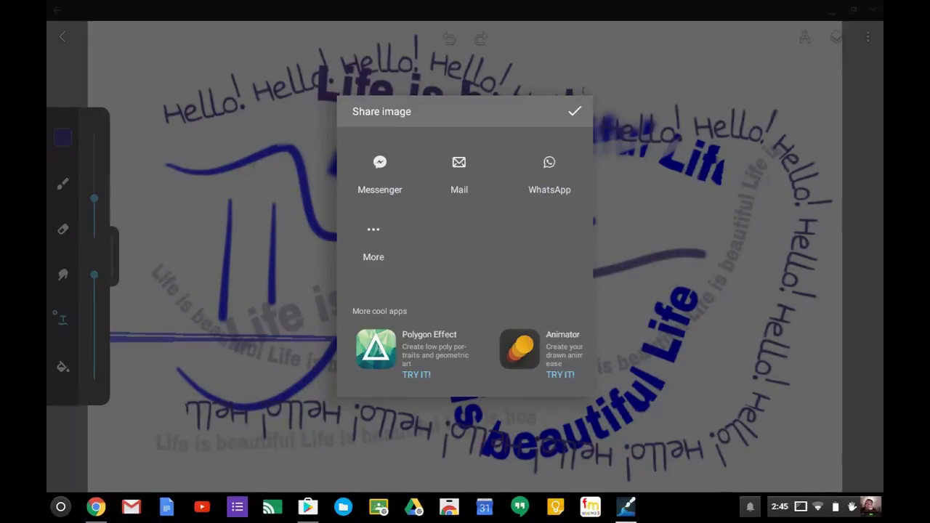
left_click(373, 242)
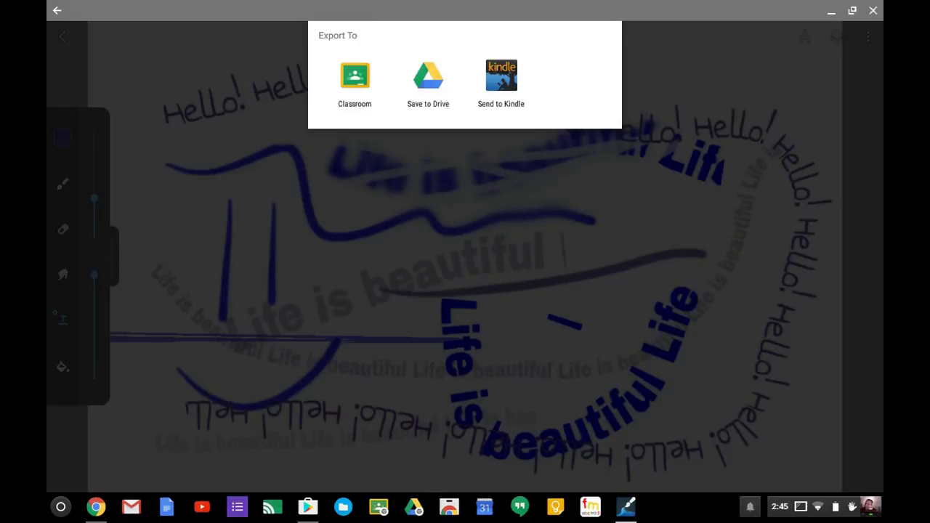
left_click(427, 83)
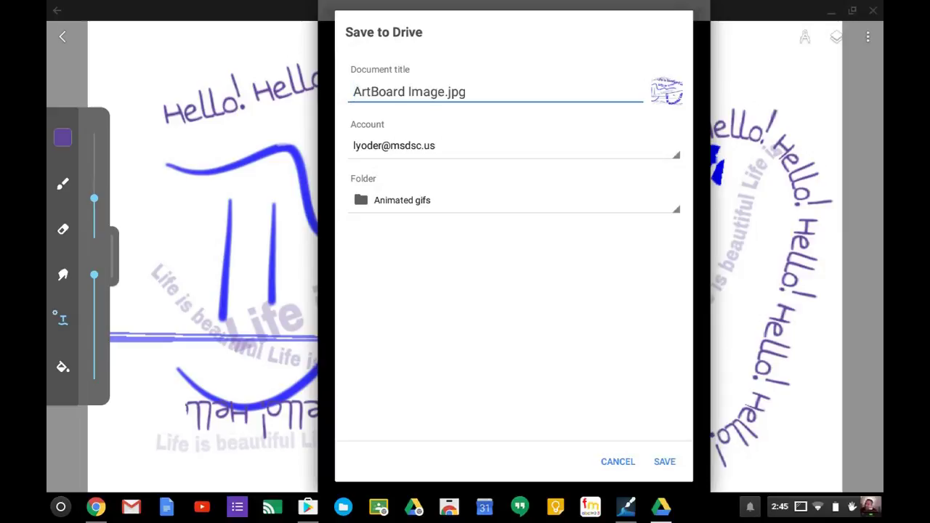
left_click(665, 461)
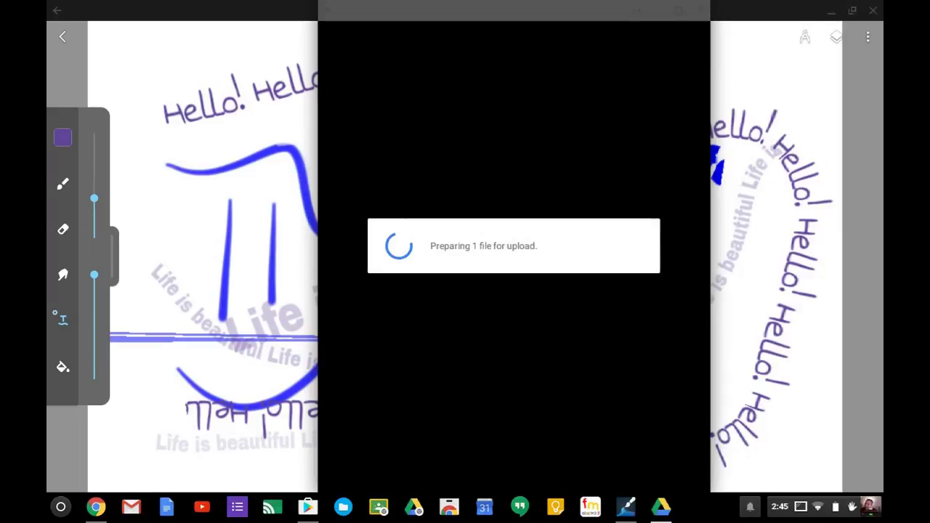